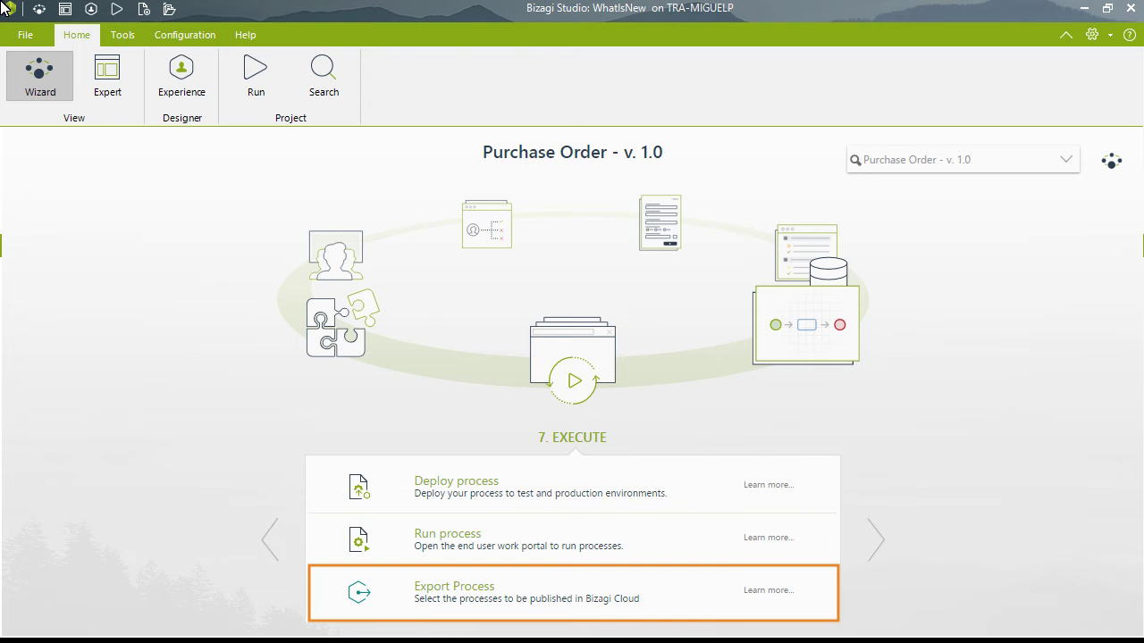
- Export the App processes as a Bizagi export file named WhatIsNew on the Desktop
left_click(482, 592)
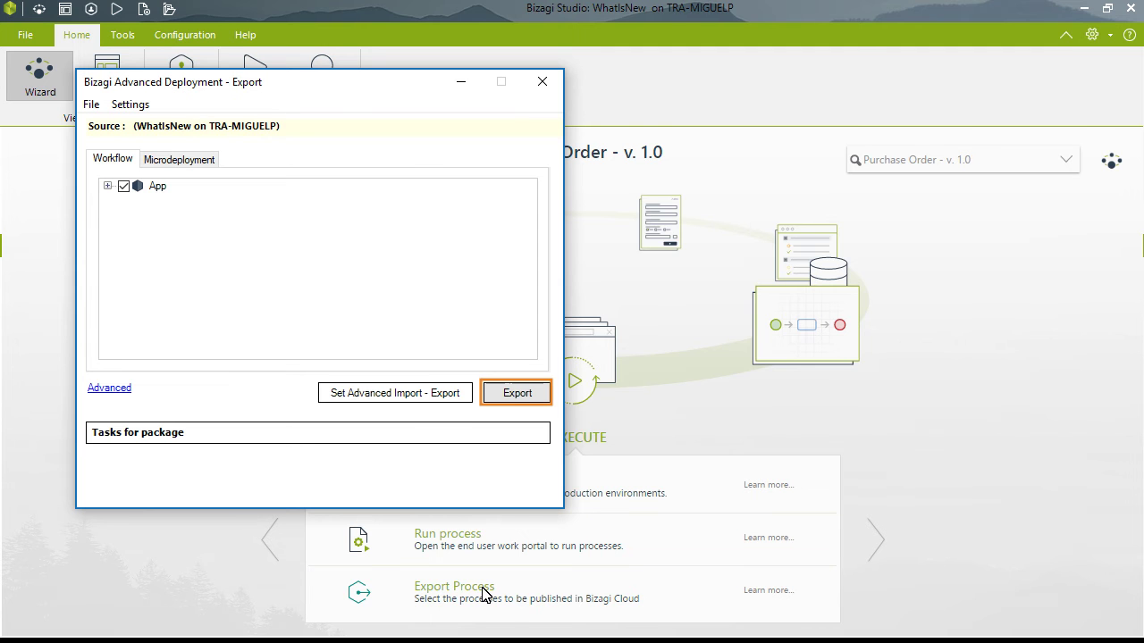
left_click(514, 393)
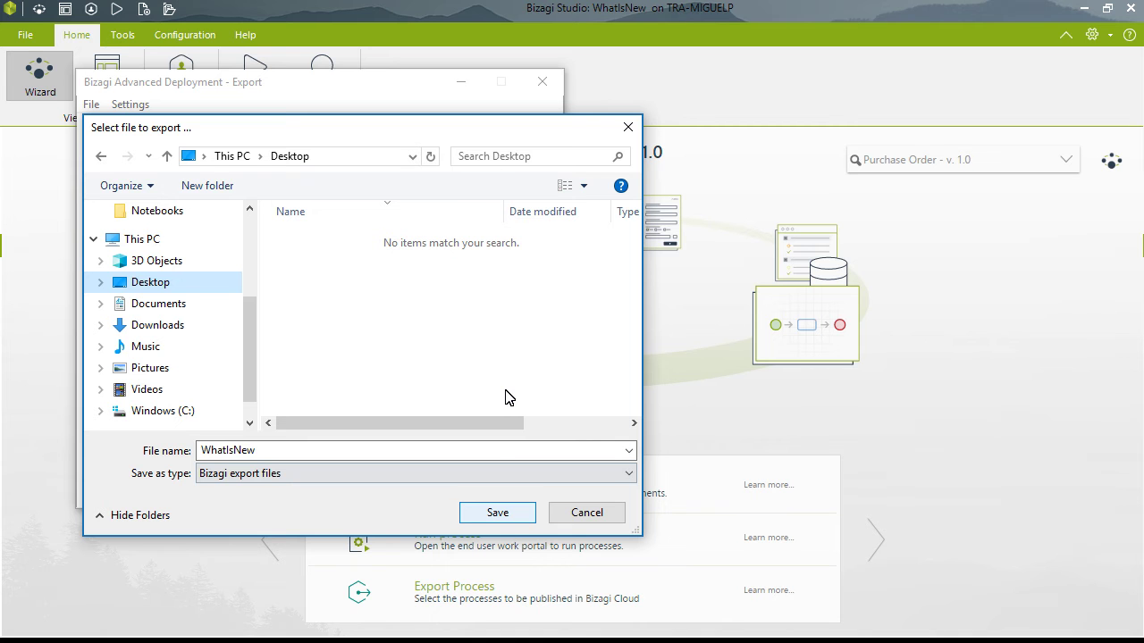
left_click(492, 514)
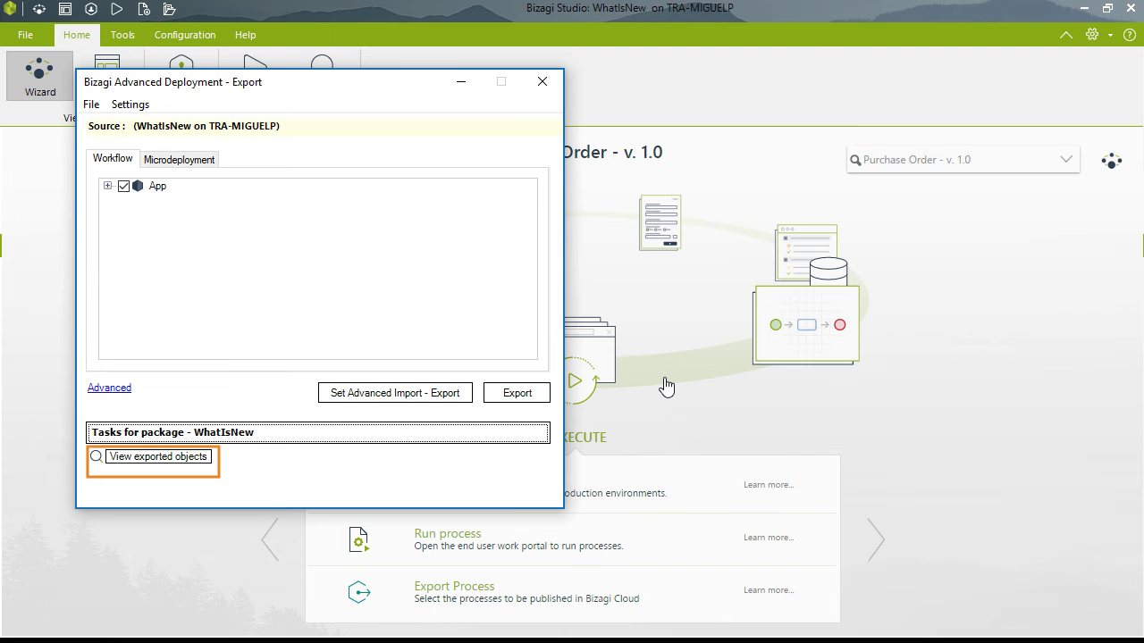
- Inspect the exported package's PurchaseRequest master entity attributes and view the content of Purchase request score
left_click(102, 459)
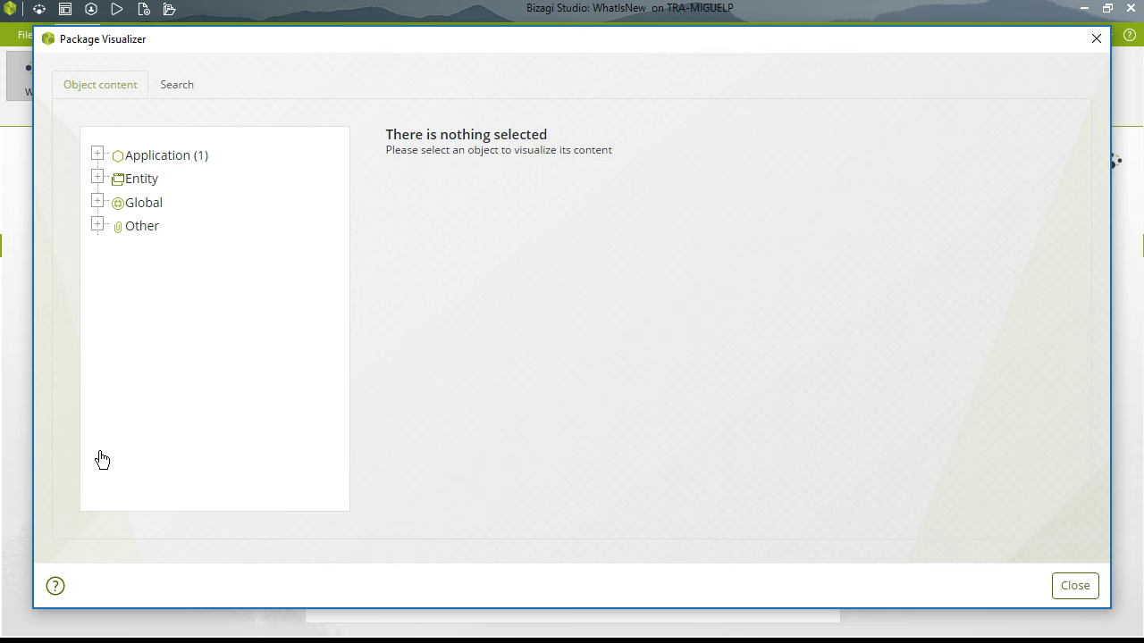
left_click(99, 179)
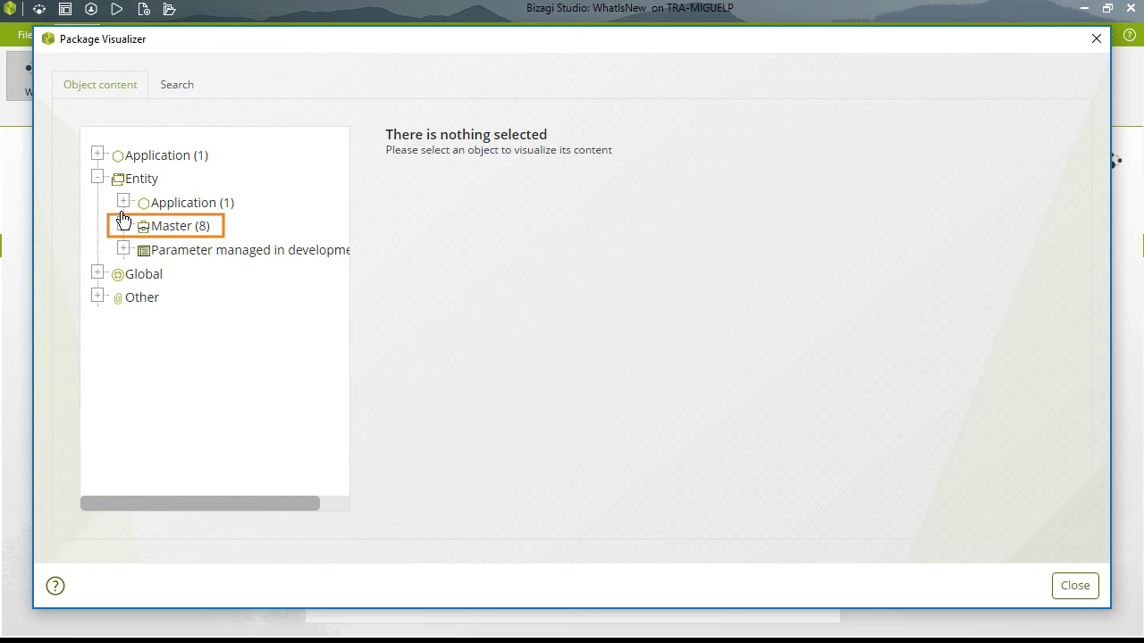
left_click(123, 225)
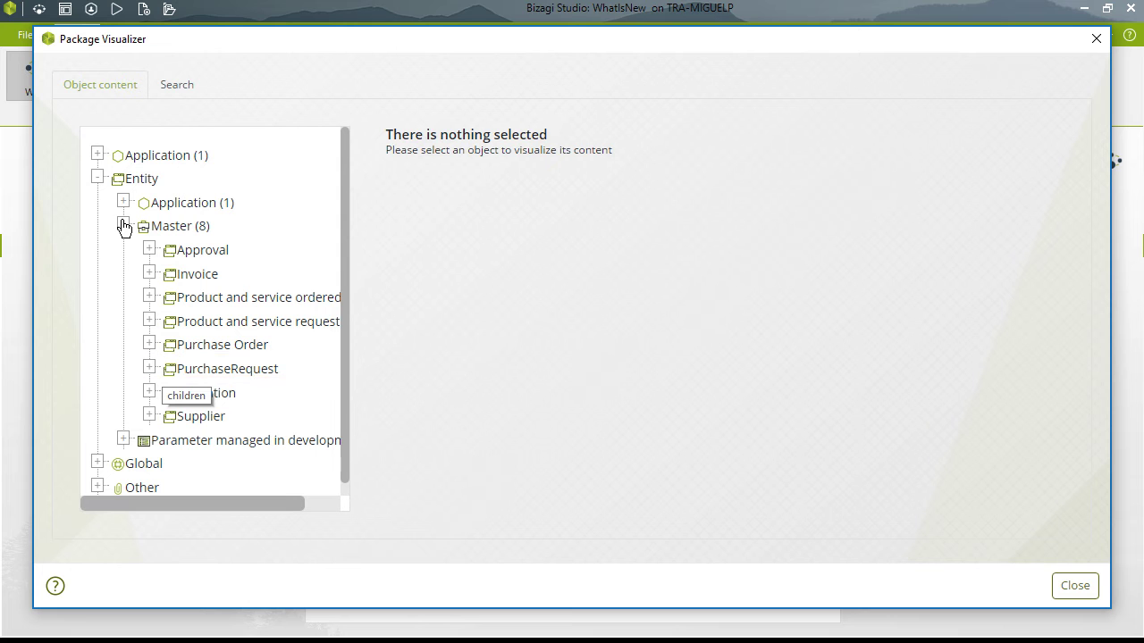
left_click(150, 368)
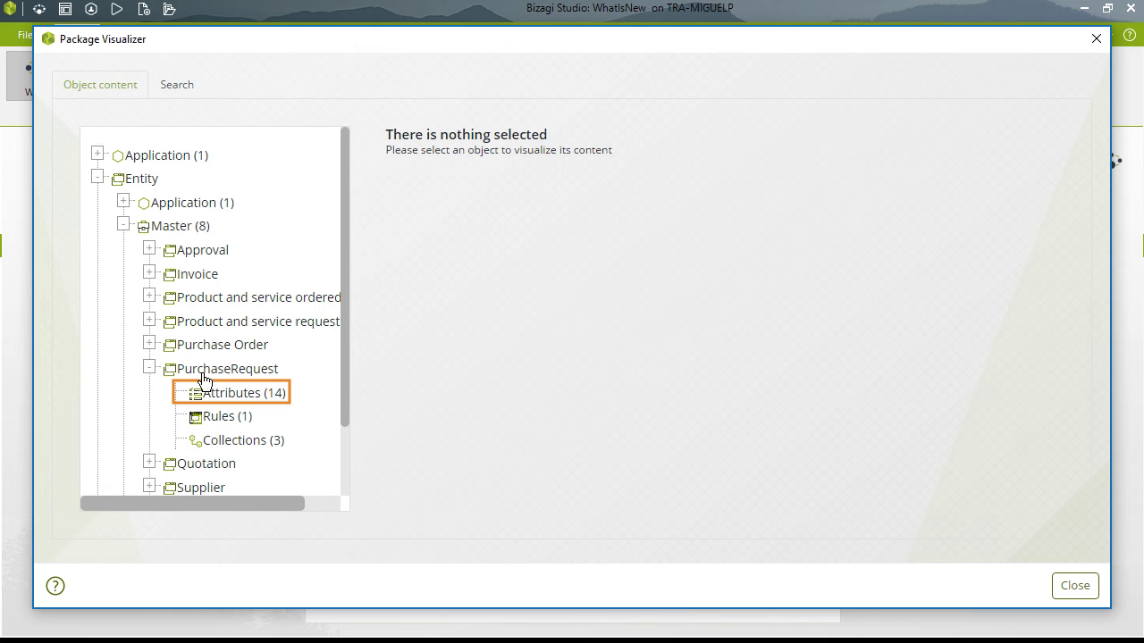
left_click(218, 401)
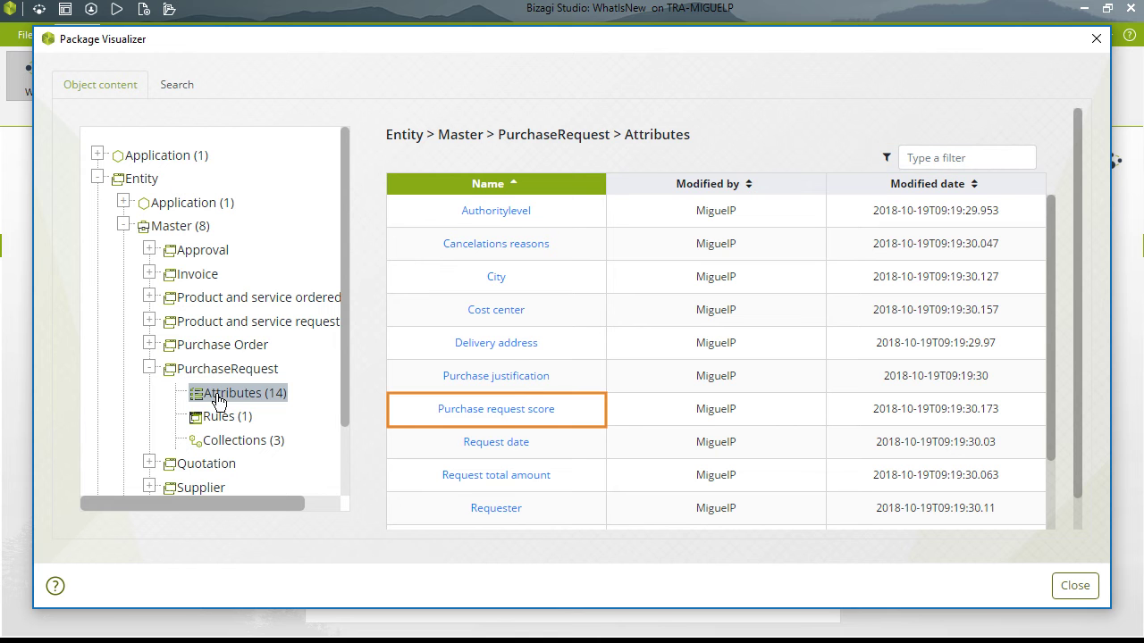
left_click(503, 409)
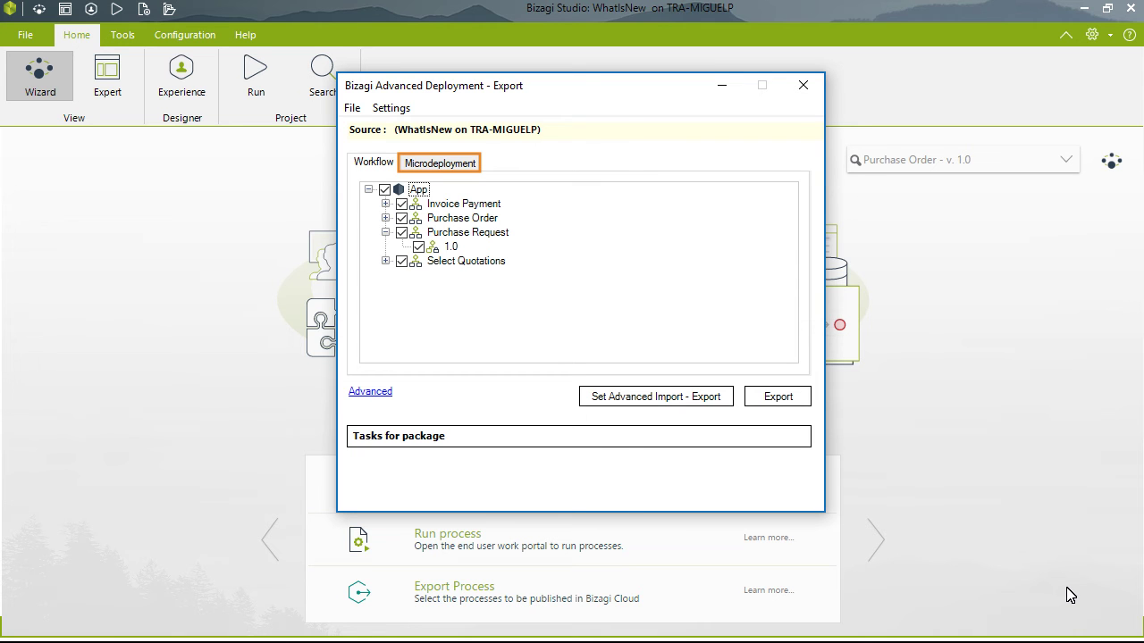
- Select the frm_Register_Purchase_Request form of the Purchase Request 1.0 process for microdeployment
left_click(445, 165)
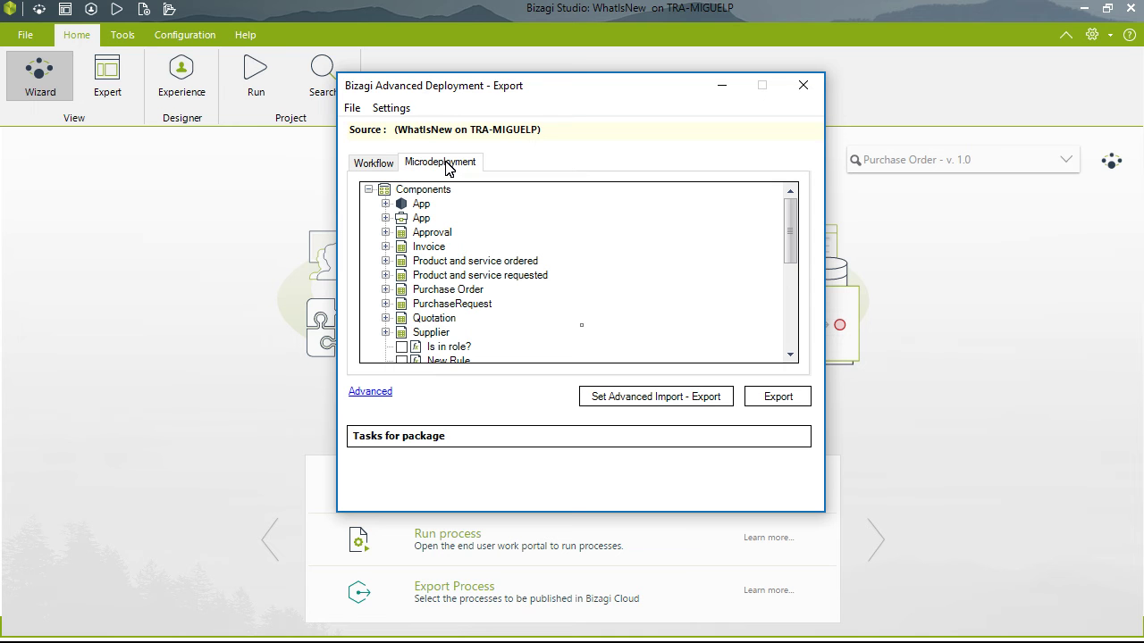
left_click(385, 204)
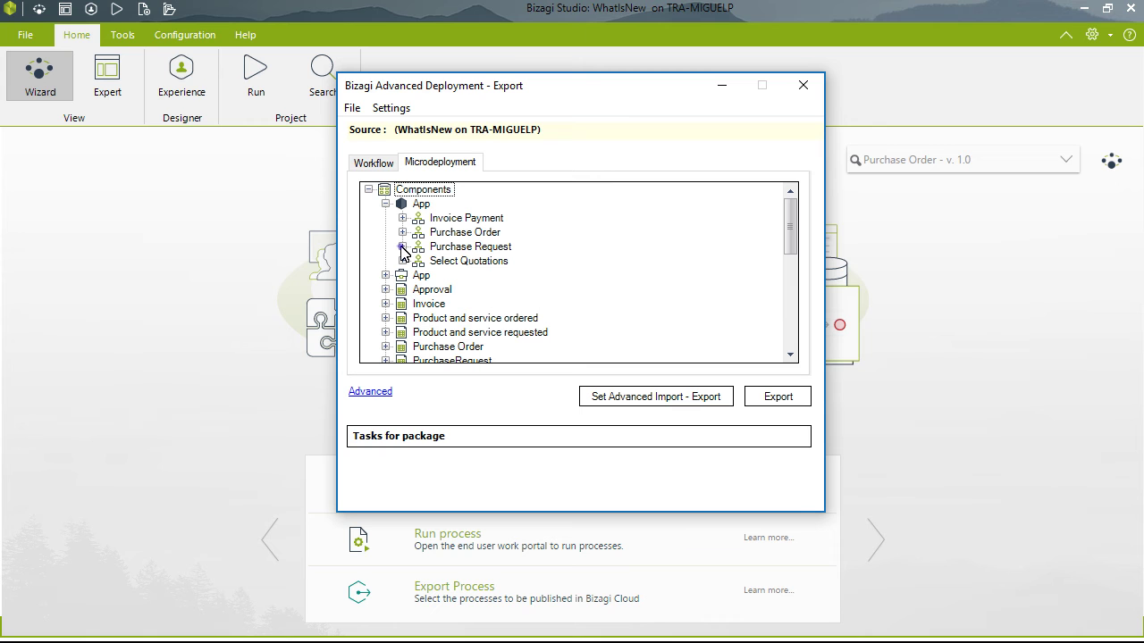
left_click(402, 247)
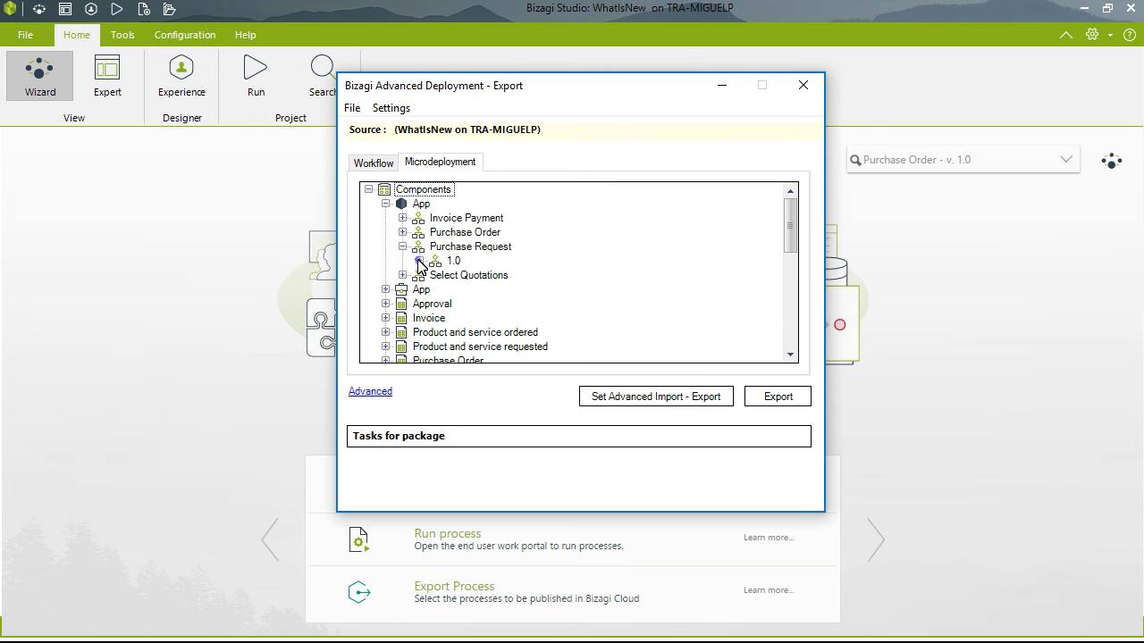
left_click(419, 260)
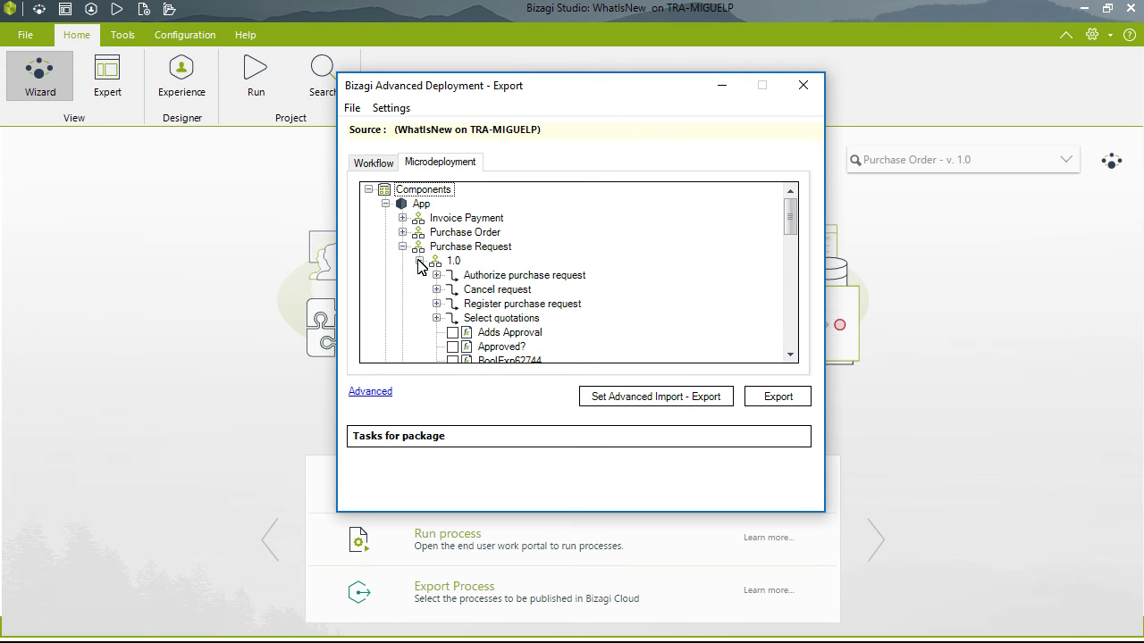
left_click(436, 303)
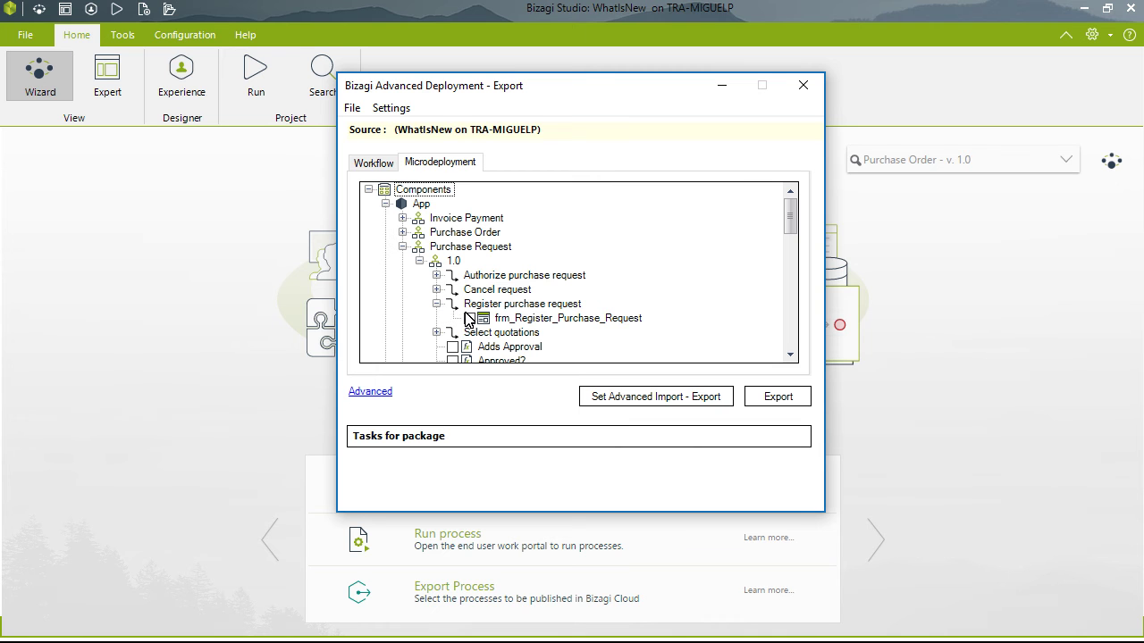
left_click(468, 319)
- Check the workflow selection and export the package to the Desktop as WhatIsNew
left_click(374, 166)
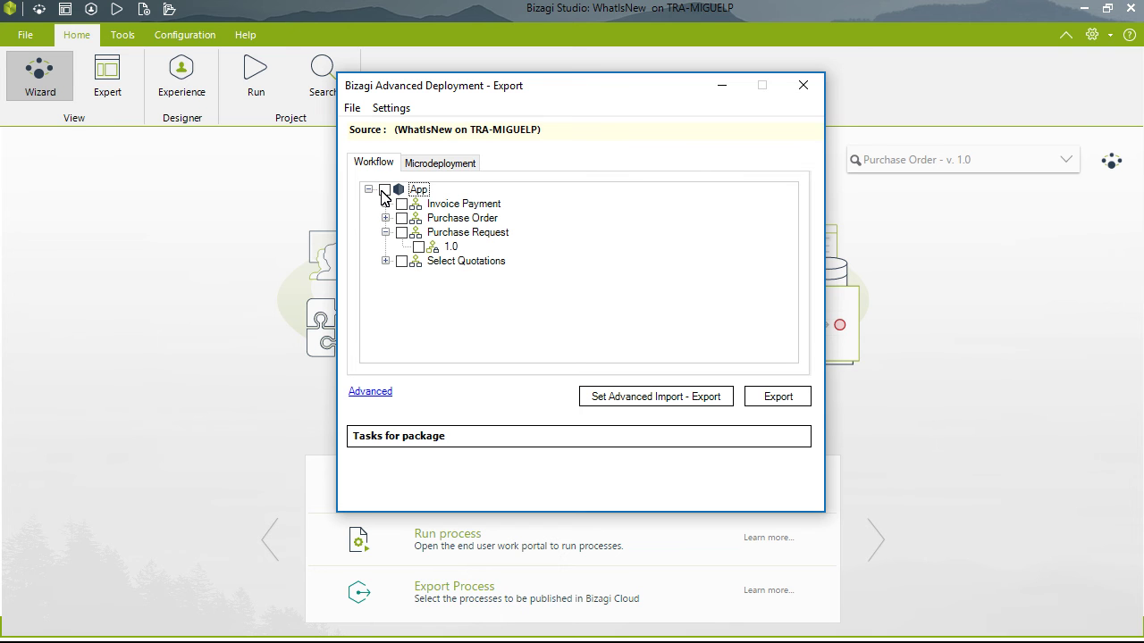
left_click(778, 397)
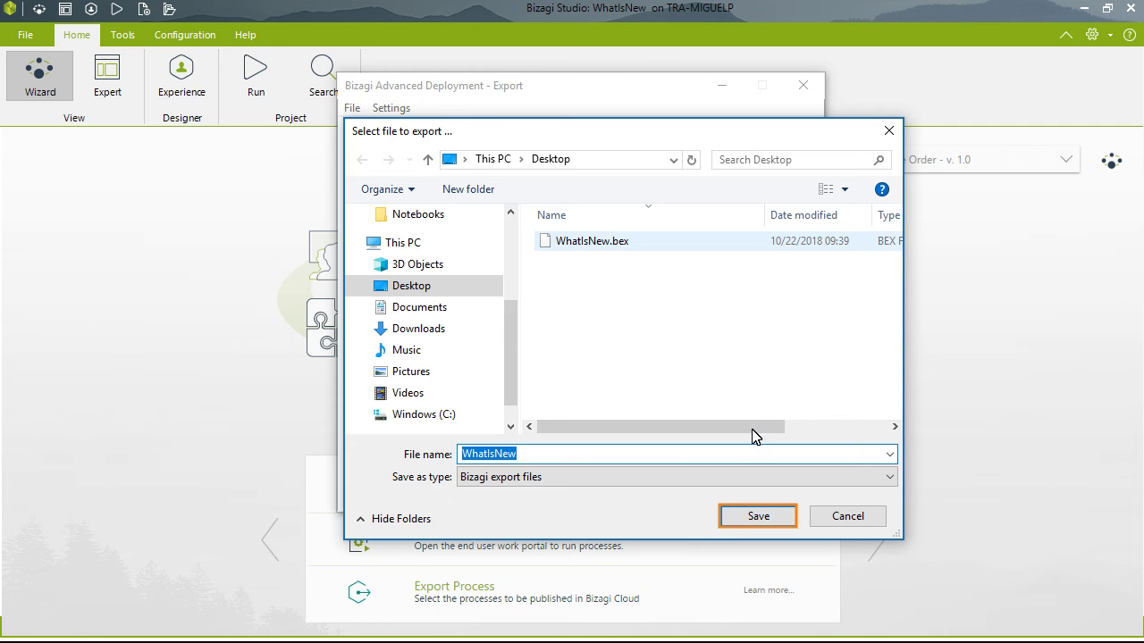
left_click(749, 517)
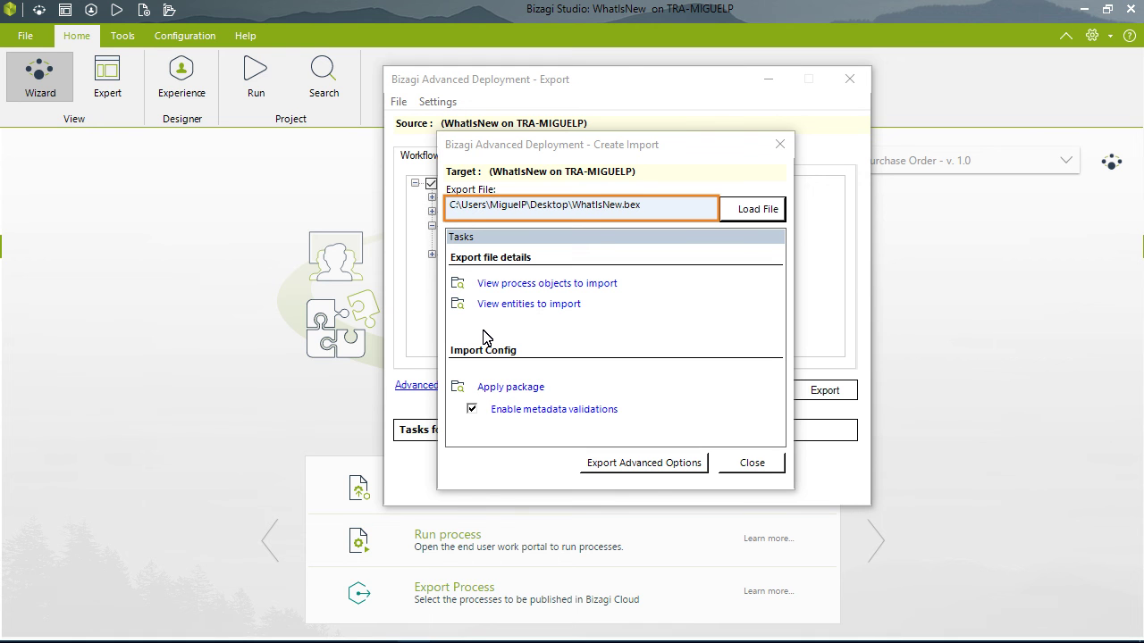
- Apply the WhatIsNew.bex package to the target project with metadata validations enabled
left_click(541, 389)
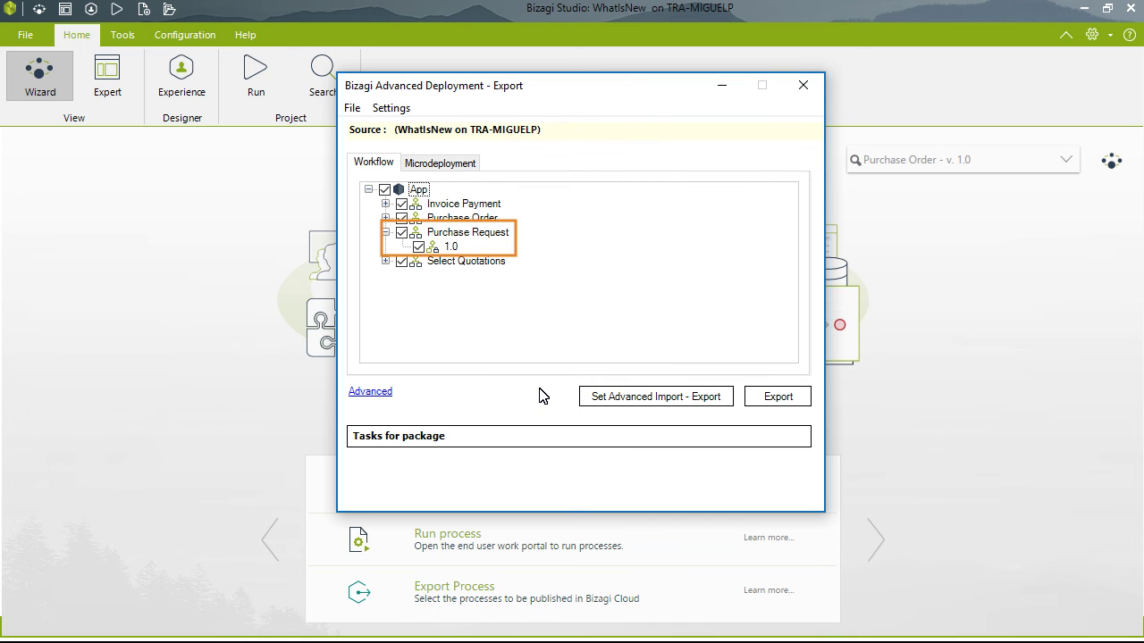
- Include the Manager custom job as a process dependency of Purchase Request version 1.0
right_click(448, 249)
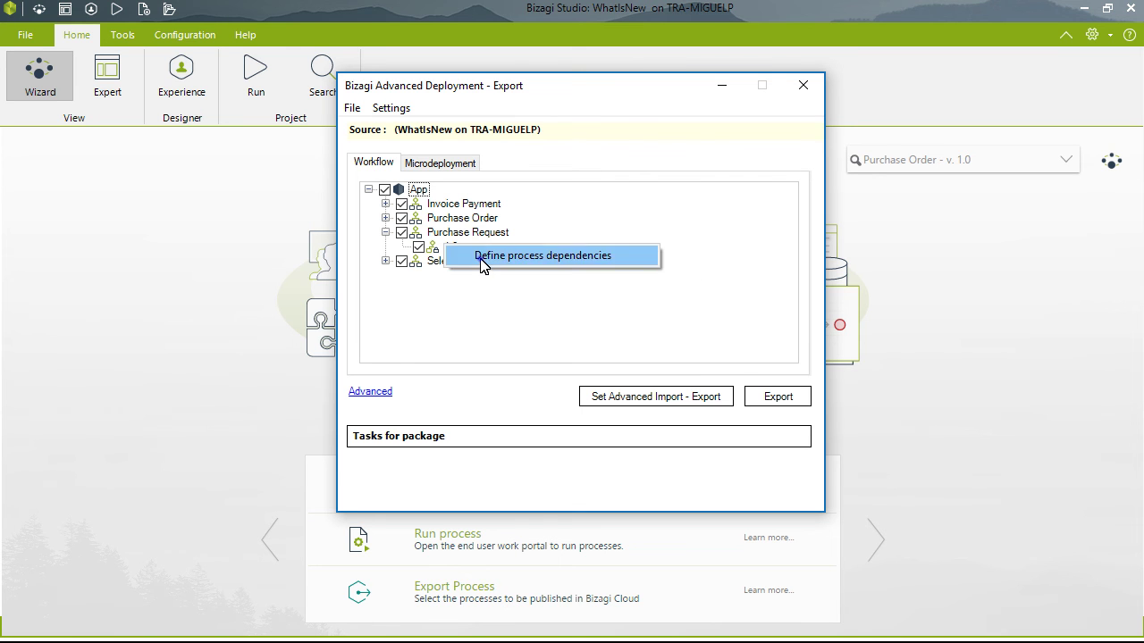
left_click(482, 263)
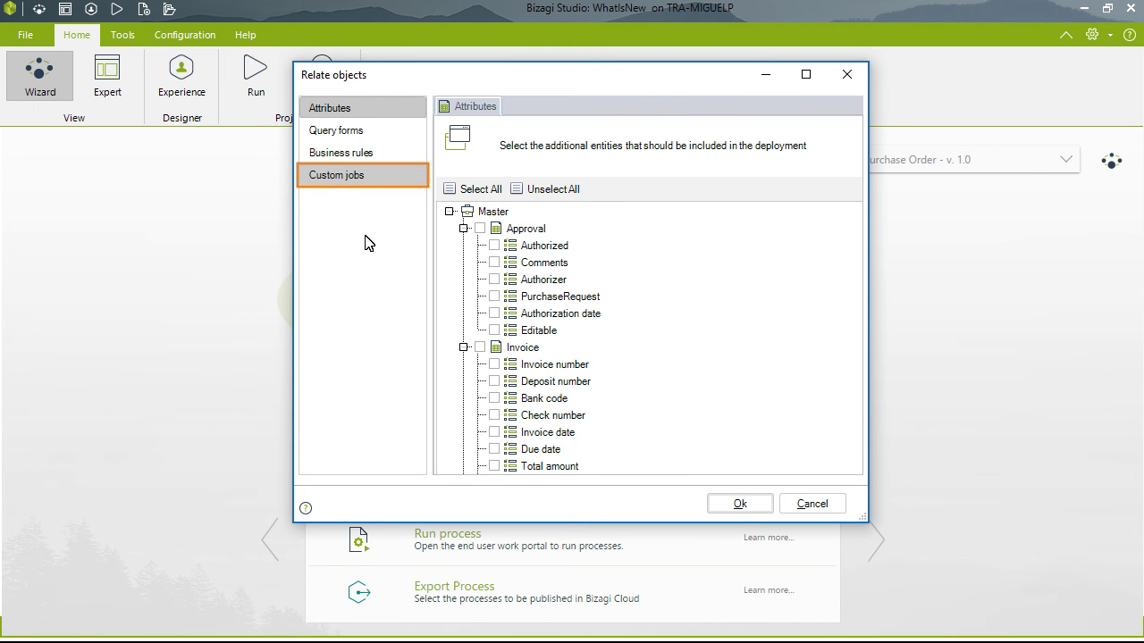
left_click(336, 182)
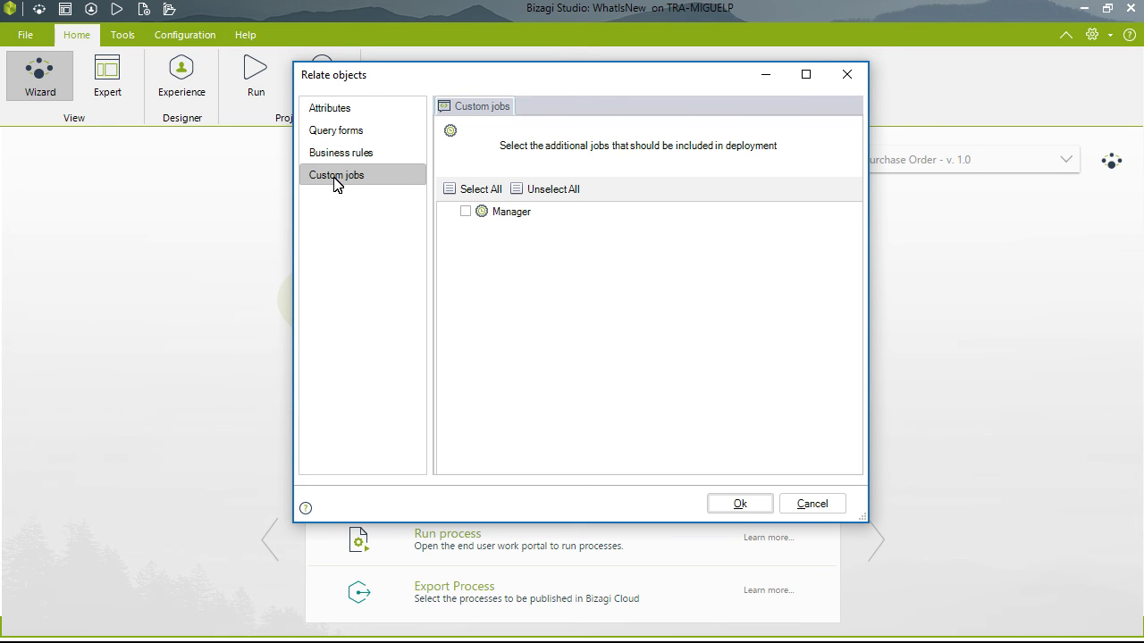
left_click(464, 212)
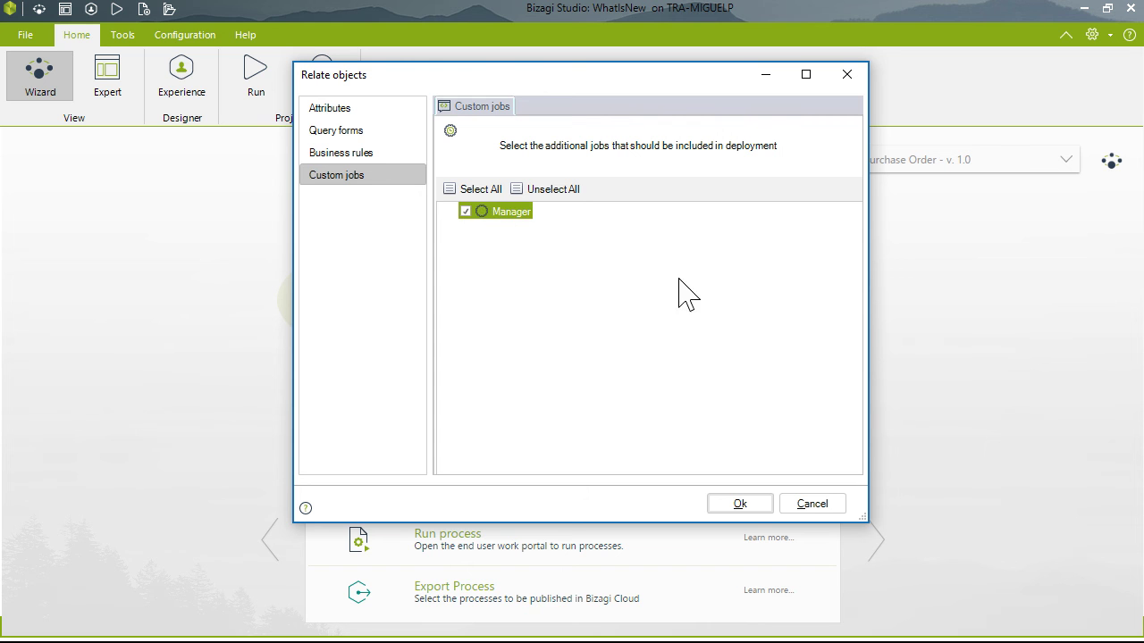
left_click(755, 502)
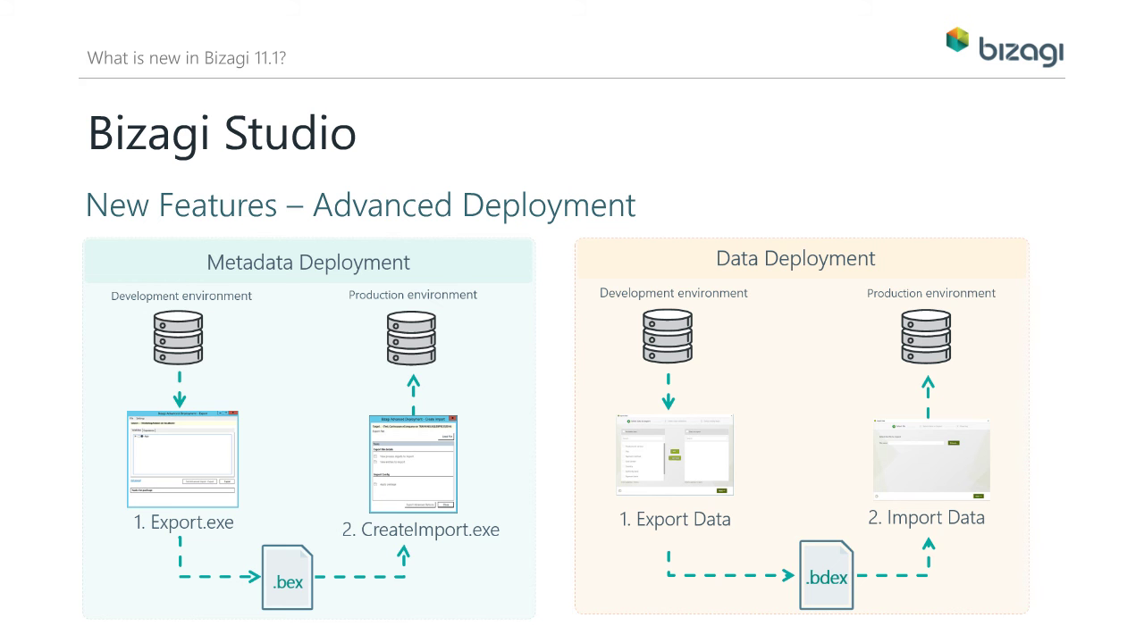
key("Right")
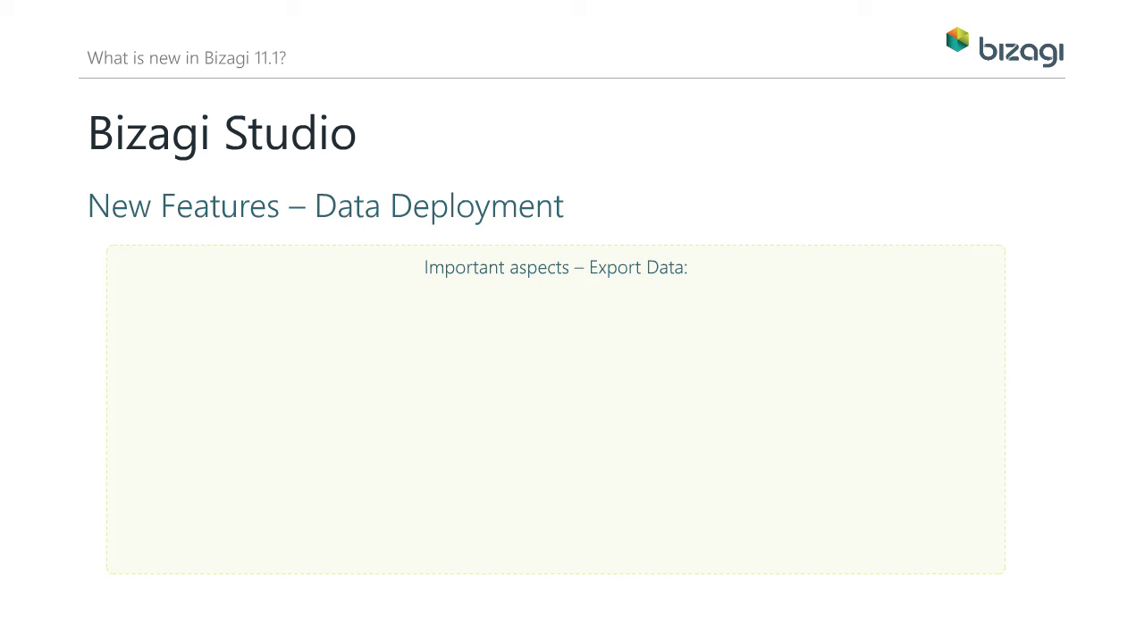
key("Right")
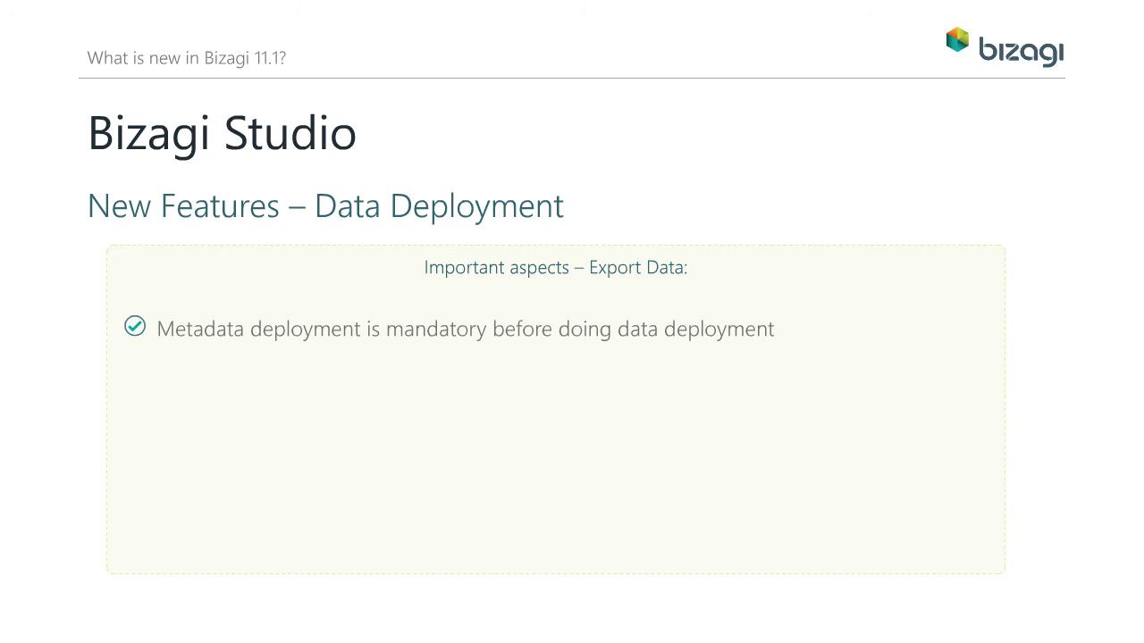
key("Right")
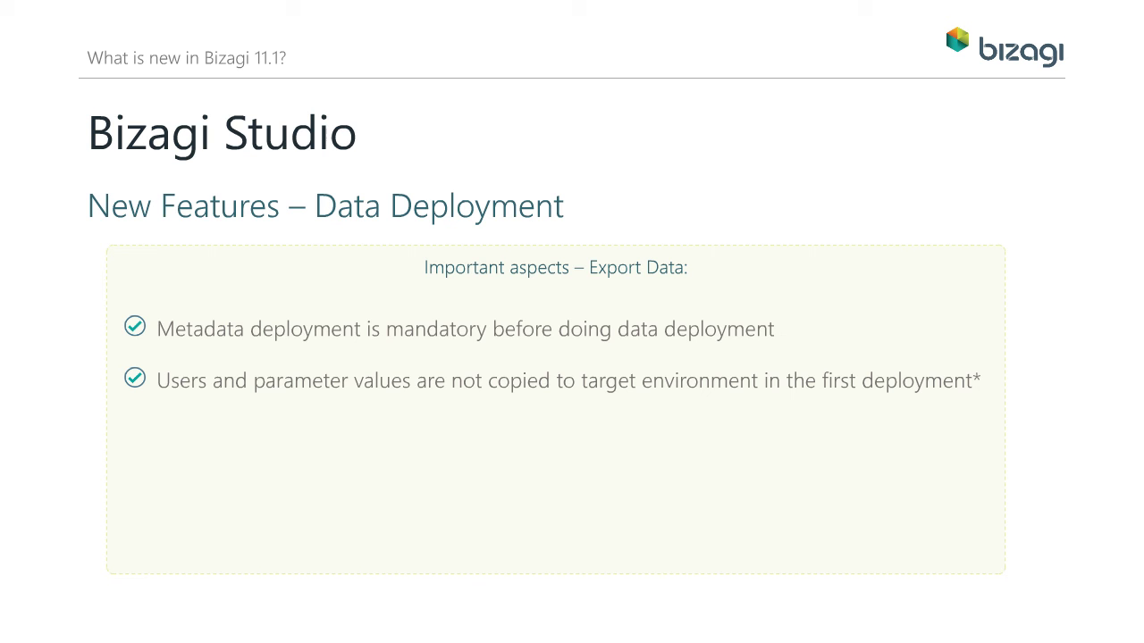
key("Right")
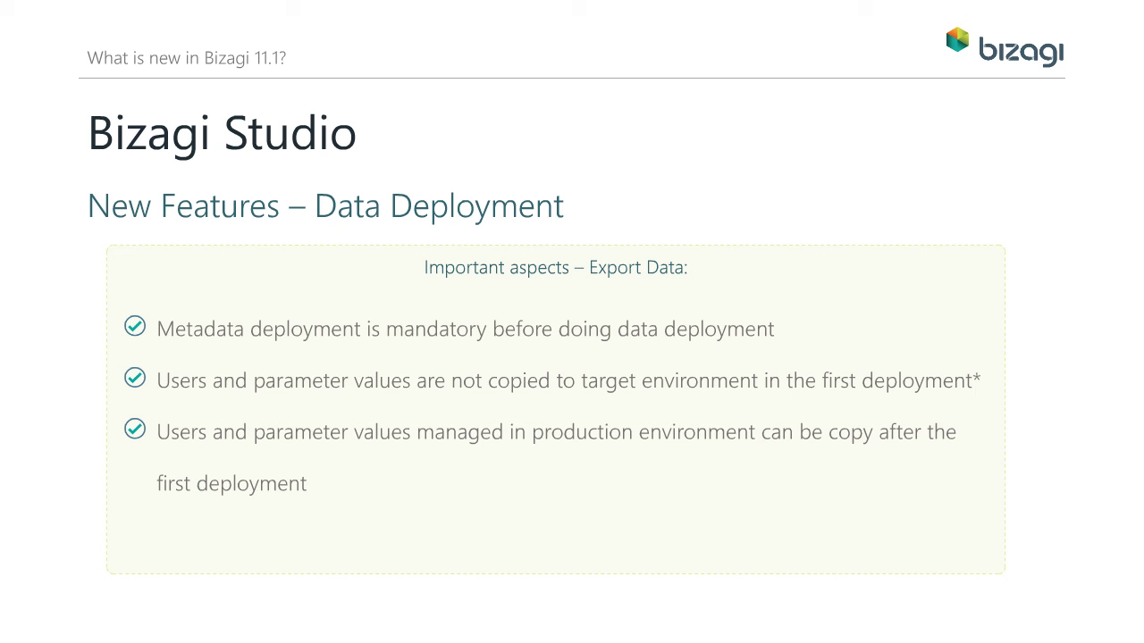
key("Right")
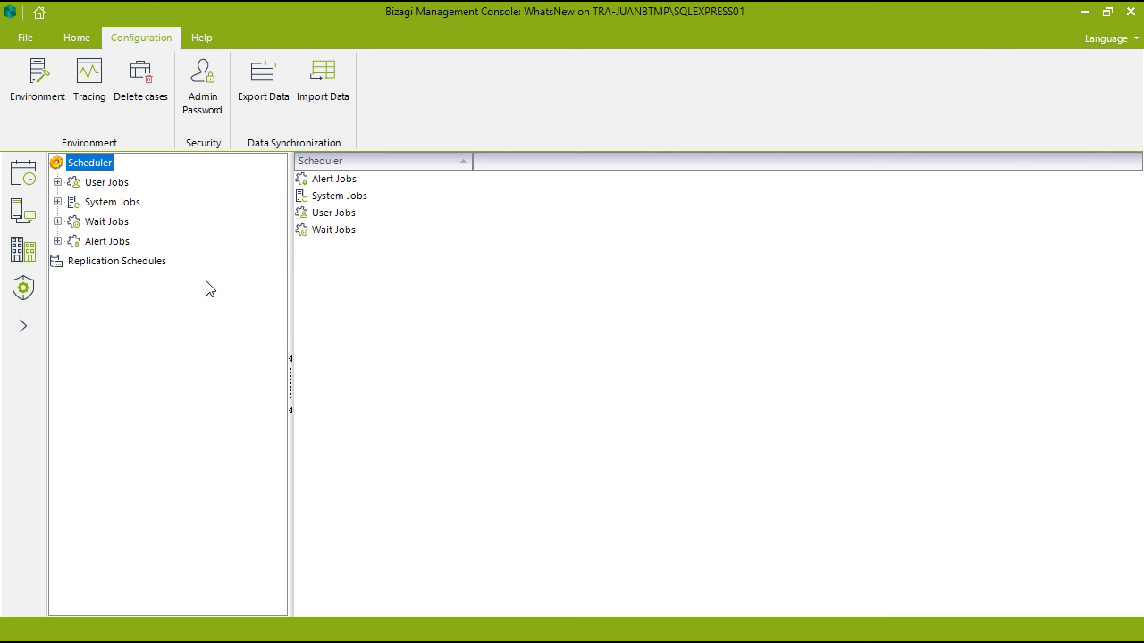
- In Bizagi Management Console, add Users to the data to export and continue to the user relations
left_click(285, 339)
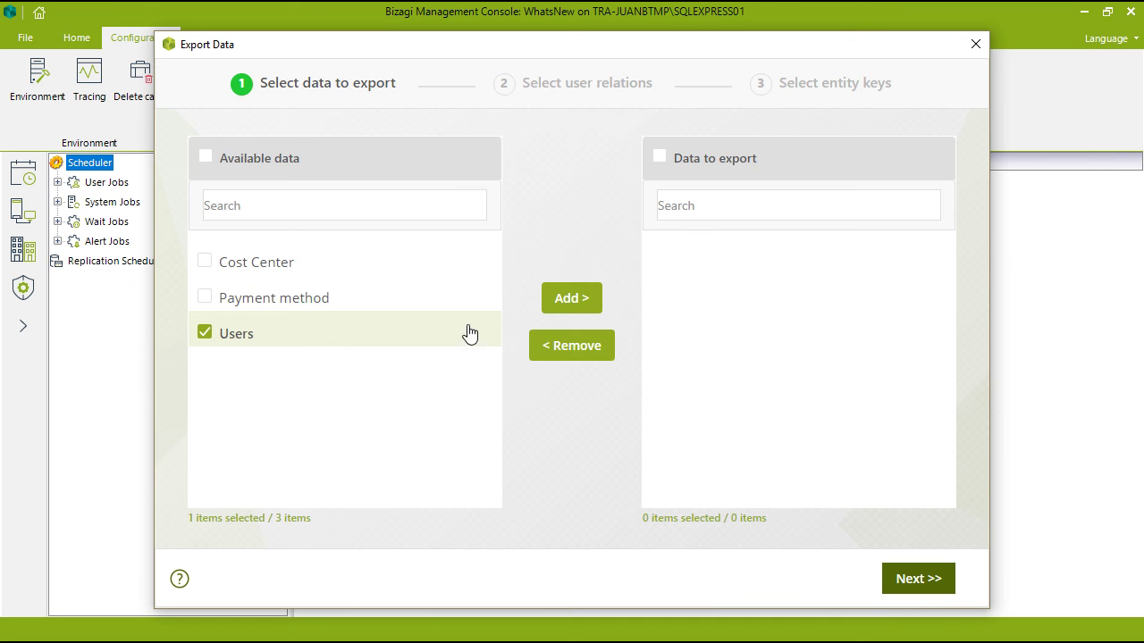
left_click(585, 301)
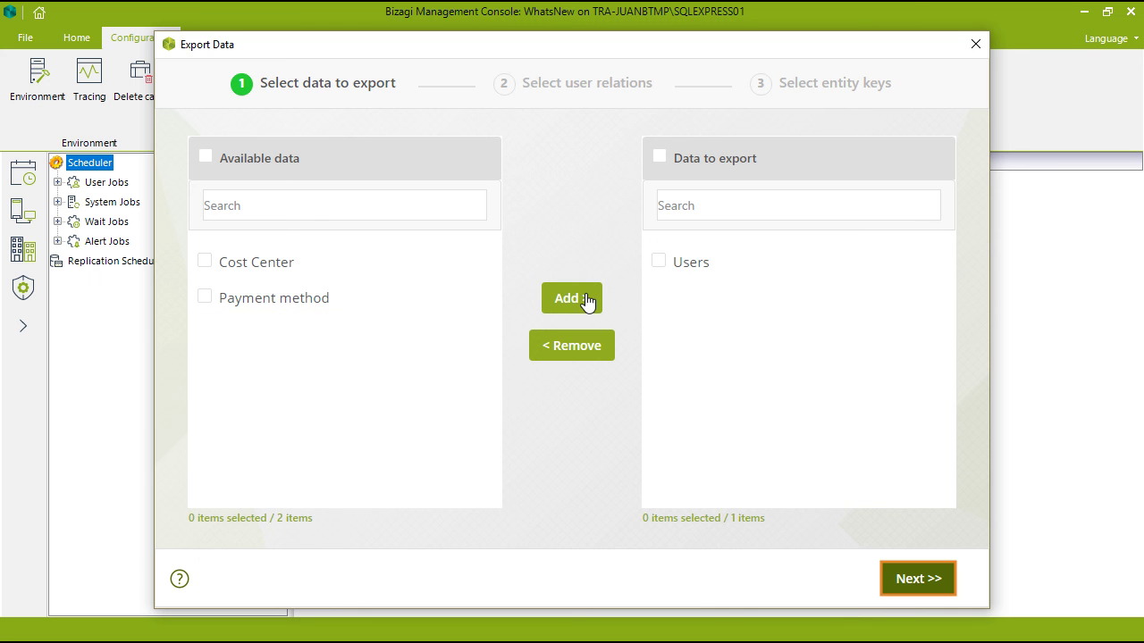
left_click(902, 579)
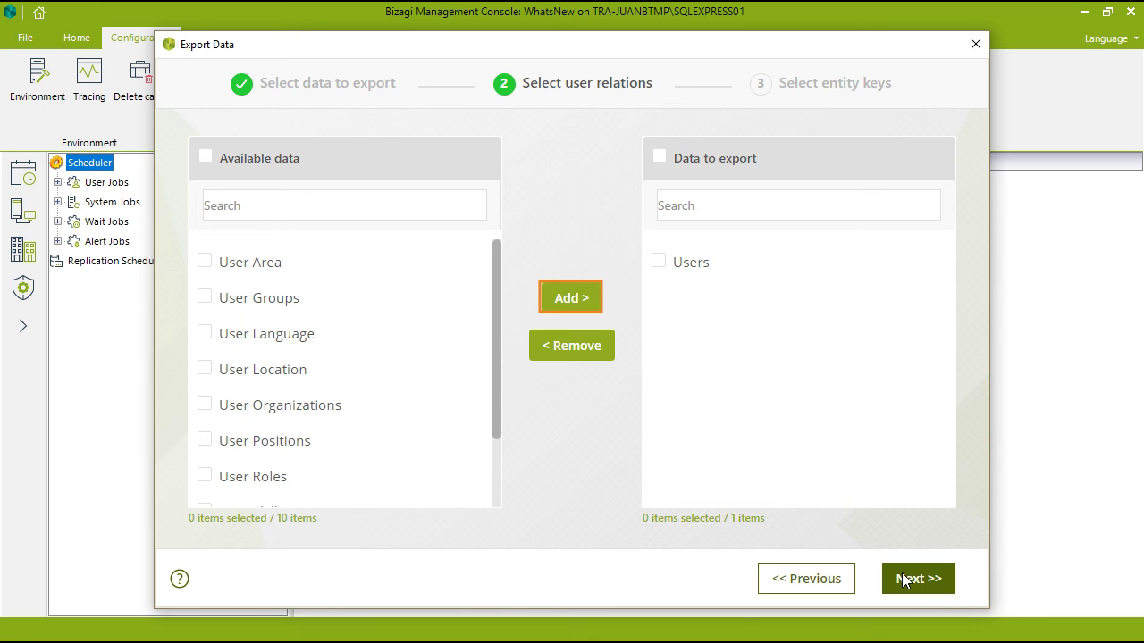
- Add all available user relations to the data to export and save the export to the Desktop as a BDEX file named data
left_click(208, 159)
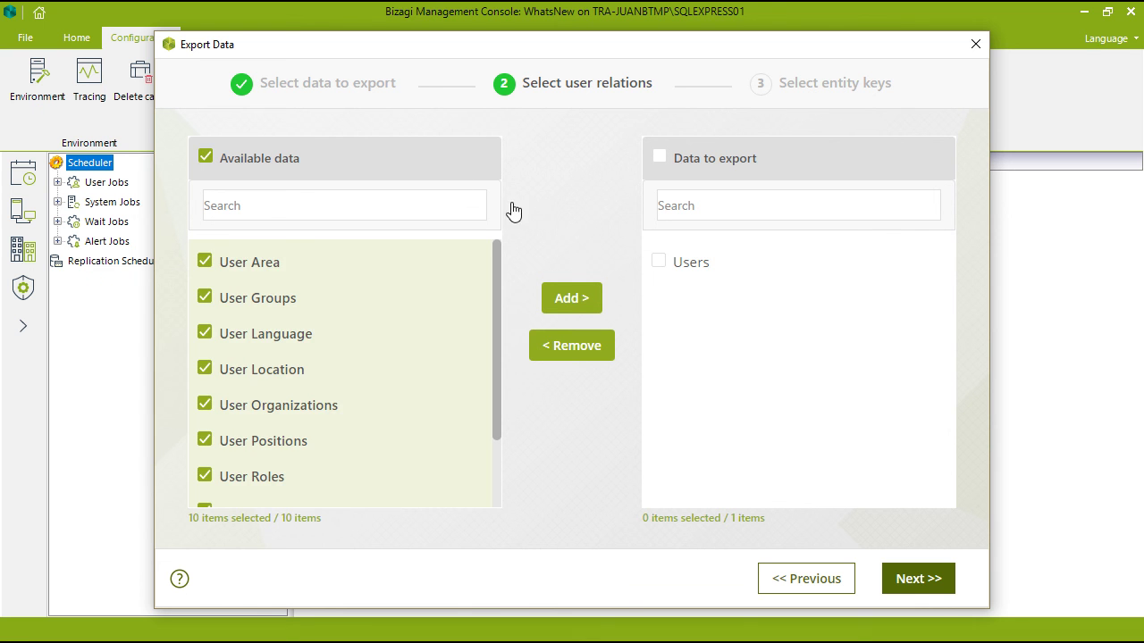
left_click(582, 307)
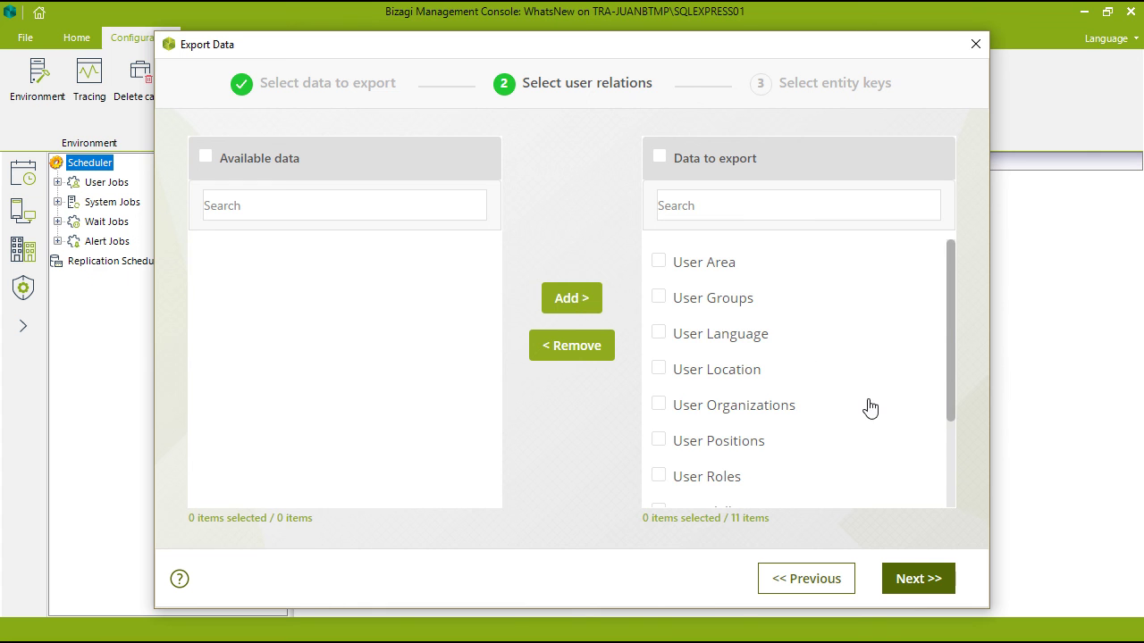
left_click(925, 581)
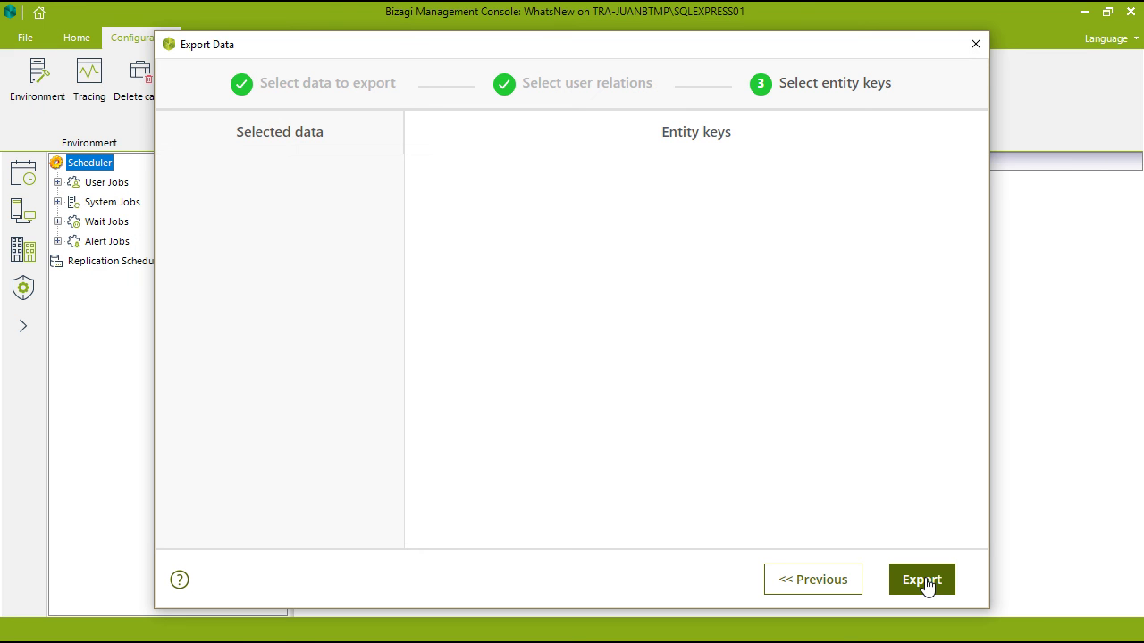
left_click(926, 584)
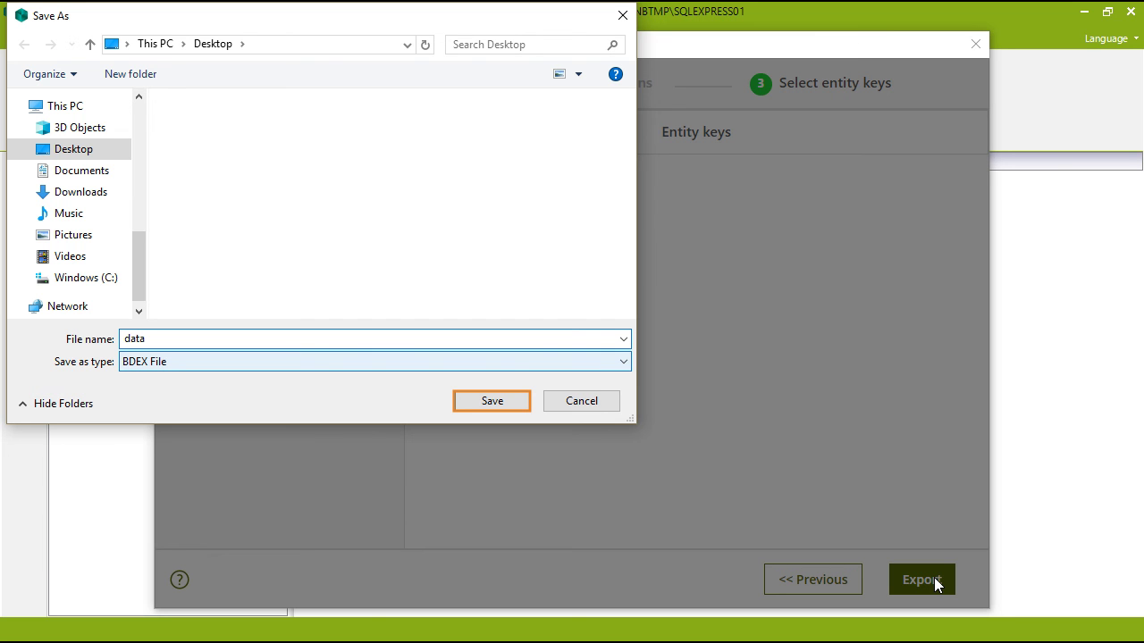
left_click(493, 401)
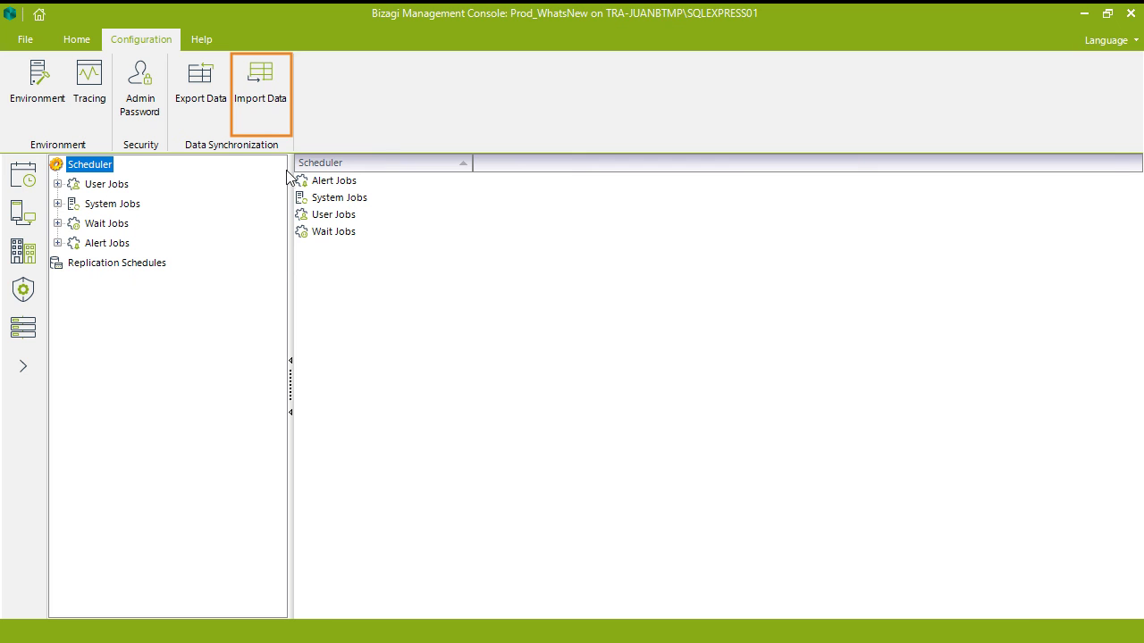
- In the Prod_WhatsNew project, start a data import with data.bdex from the Desktop and continue to the data selection
left_click(275, 94)
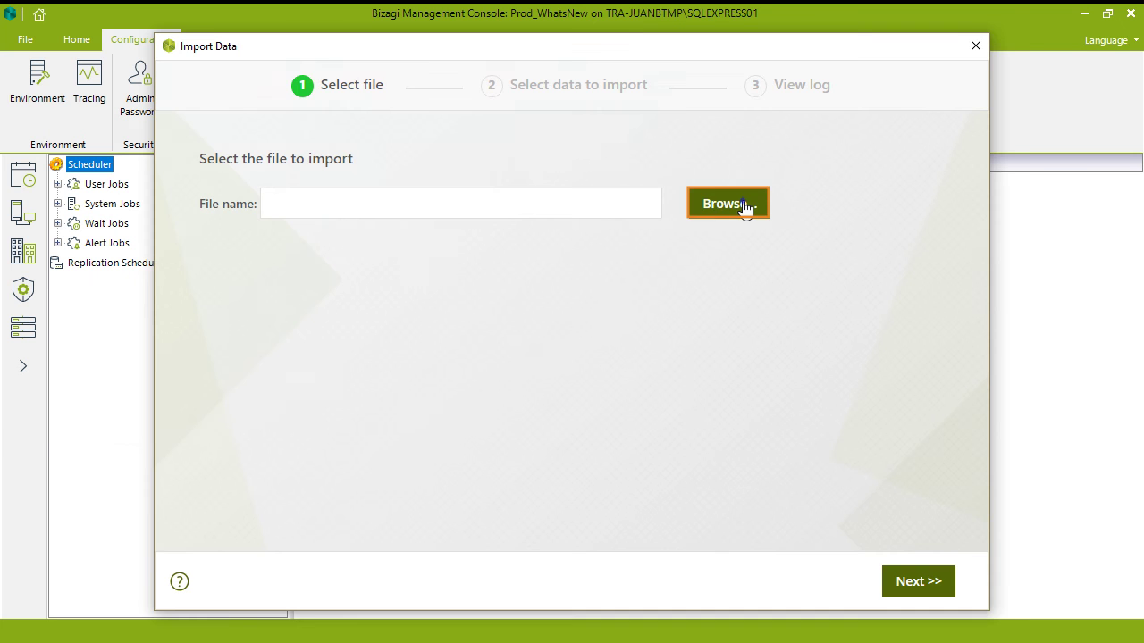
left_click(742, 205)
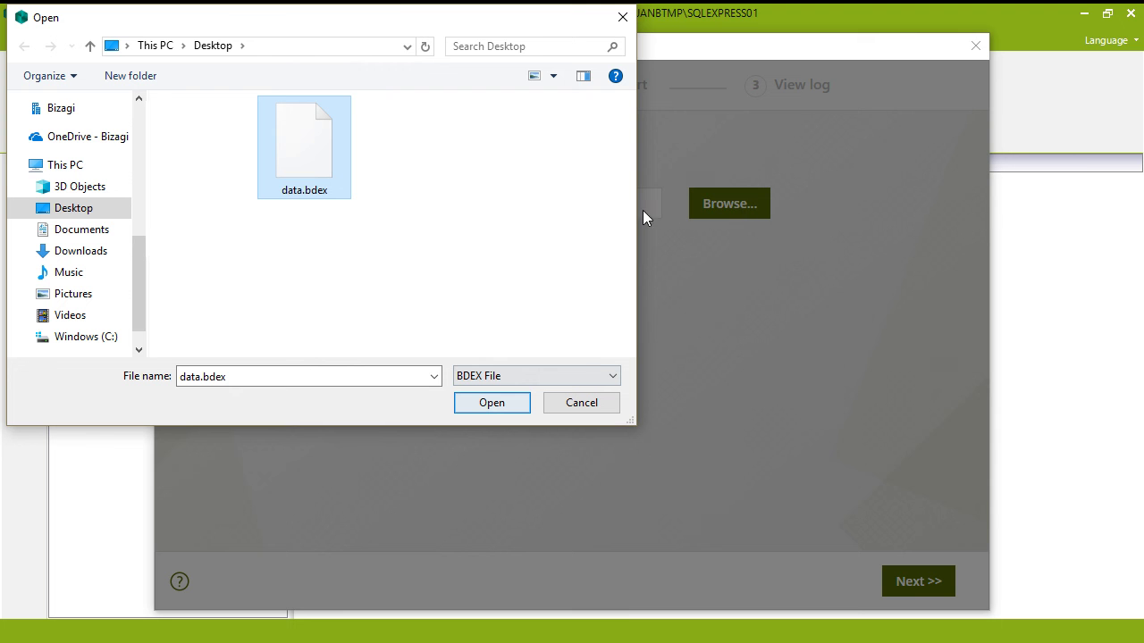
left_click(489, 403)
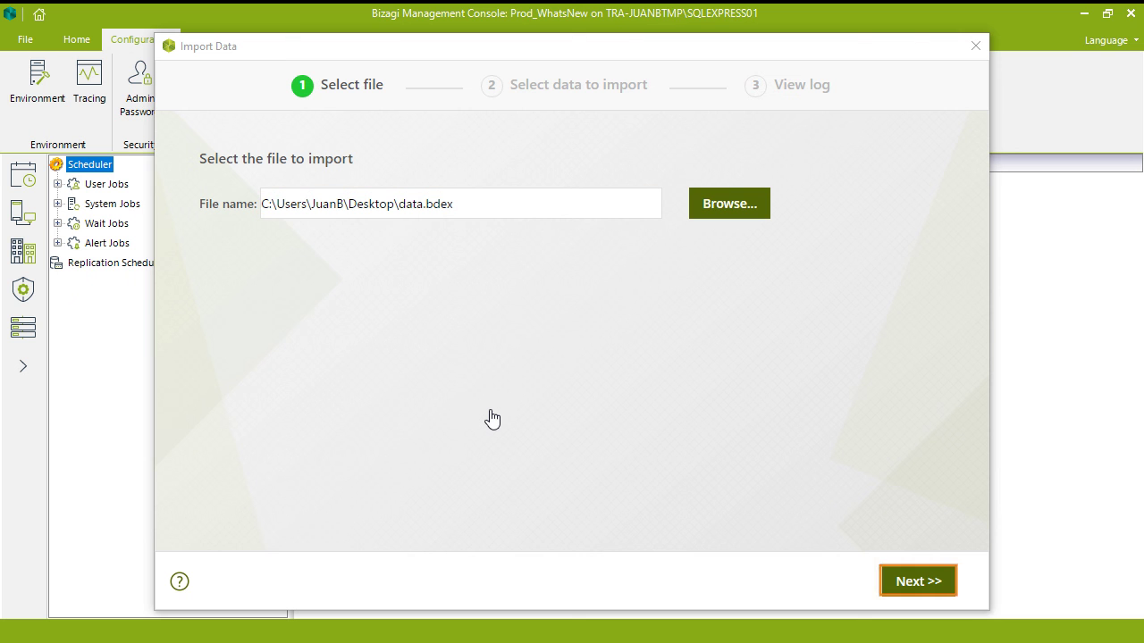
left_click(915, 582)
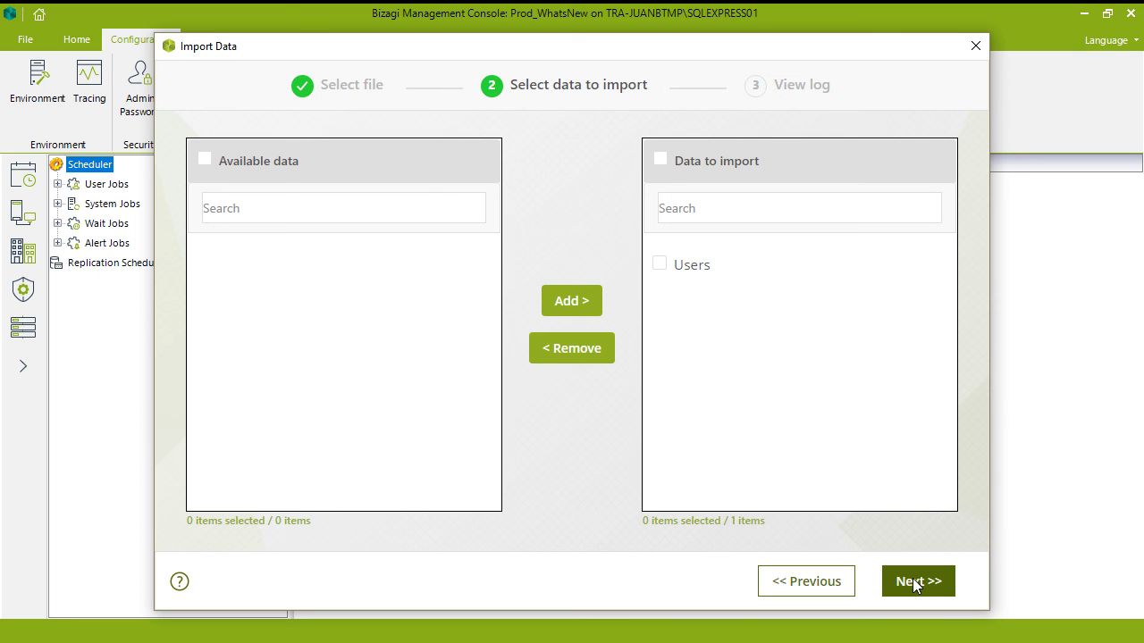
- Select Users in the data to import and run the import
left_click(659, 160)
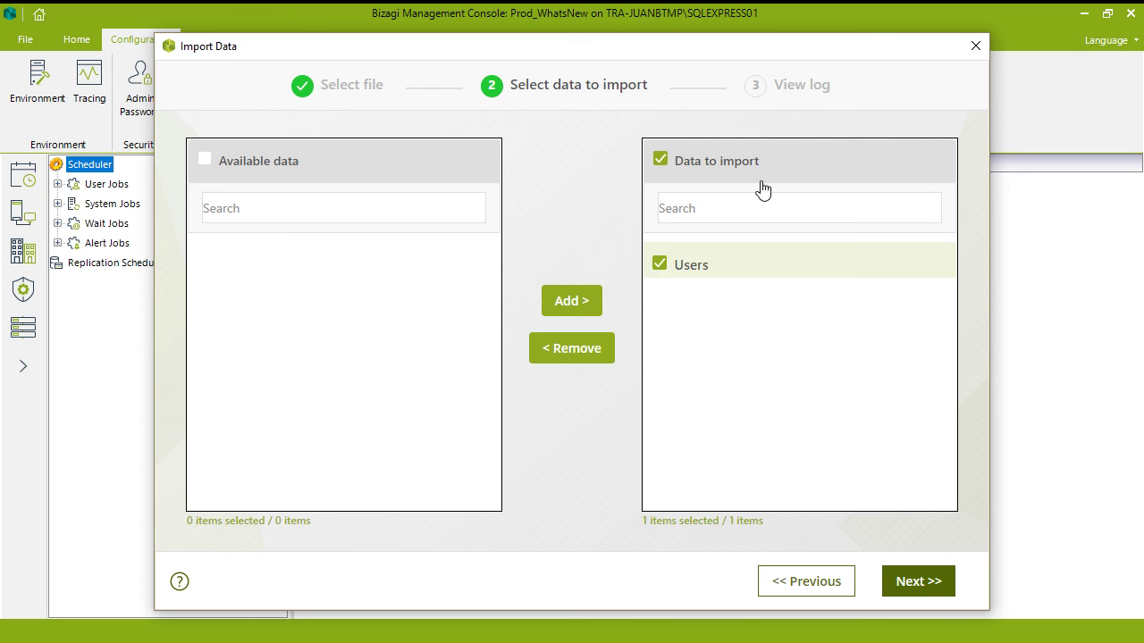
left_click(925, 588)
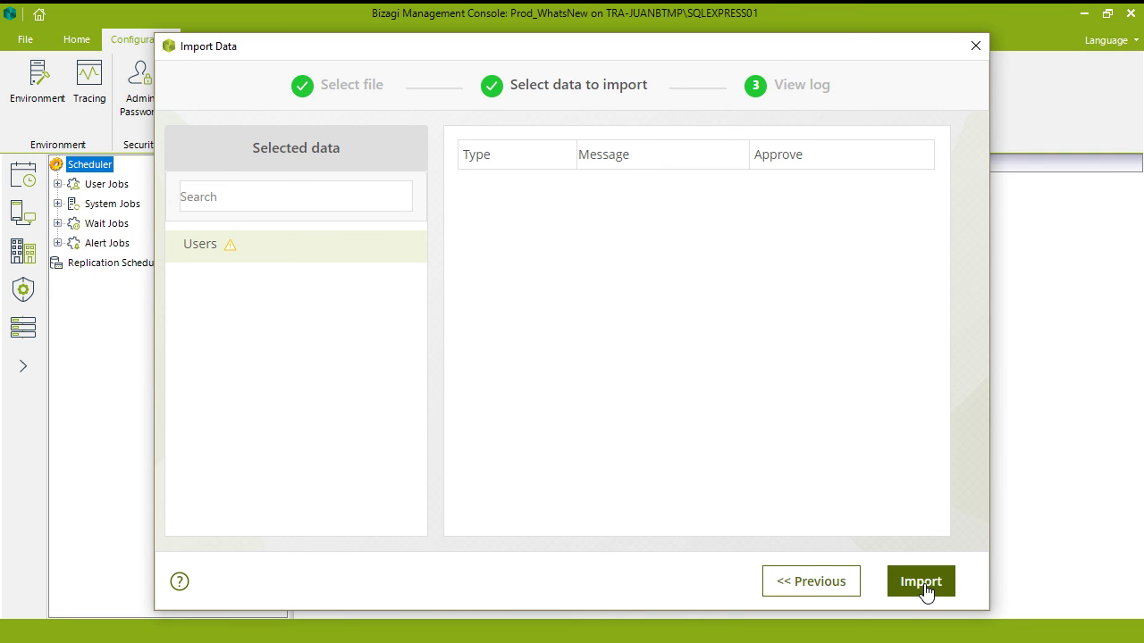
left_click(925, 588)
left_click(921, 582)
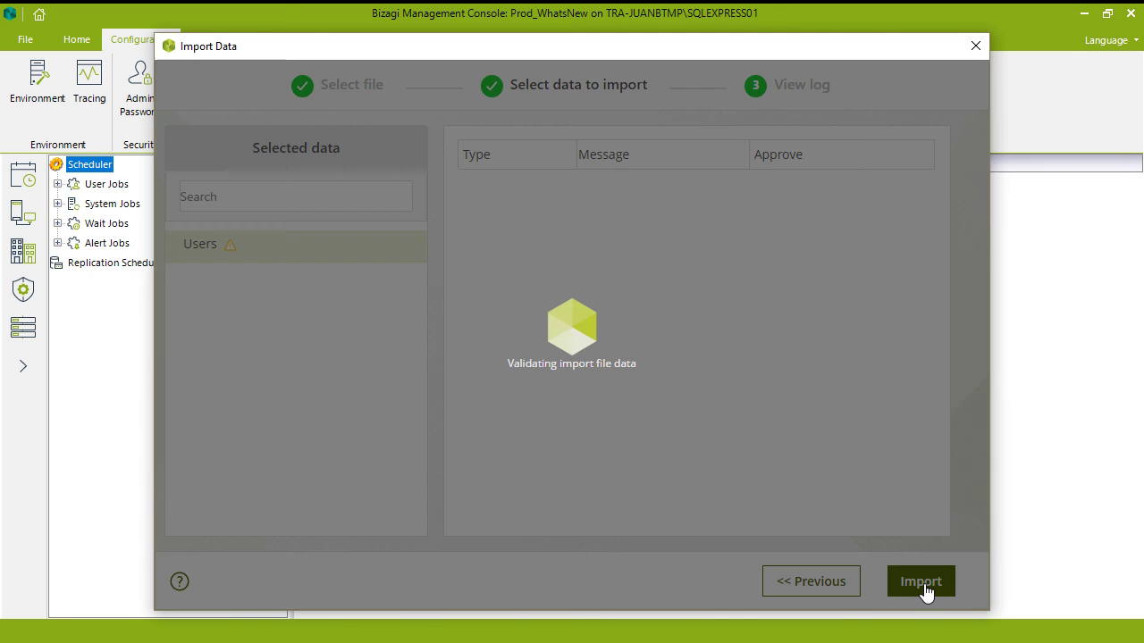